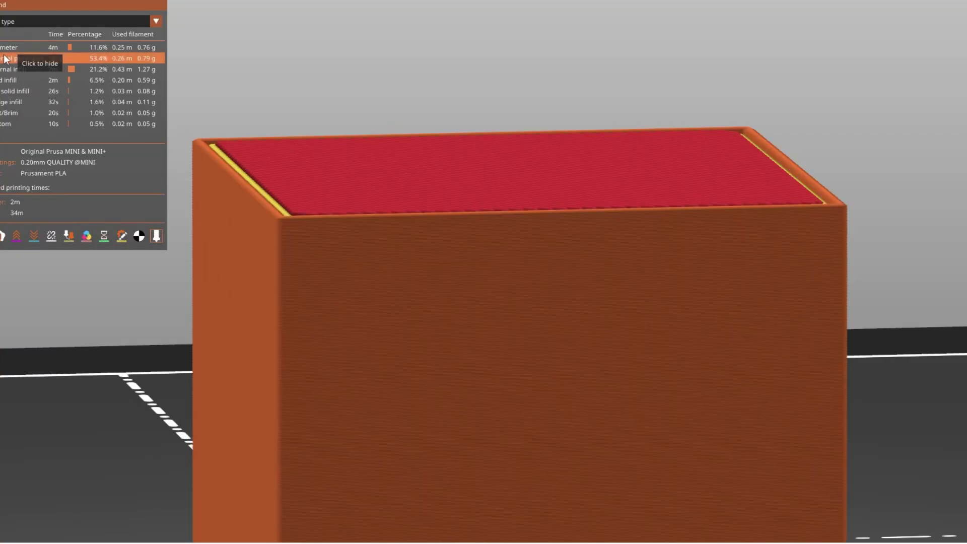
Step: Toggle the External perimeter feature off and on twice in the box preview
{"action": "left_click", "coordinate": [6, 59]}
{"action": "left_click", "coordinate": [6, 58]}
{"action": "left_click", "coordinate": [5, 59]}
{"action": "left_click", "coordinate": [5, 59]}
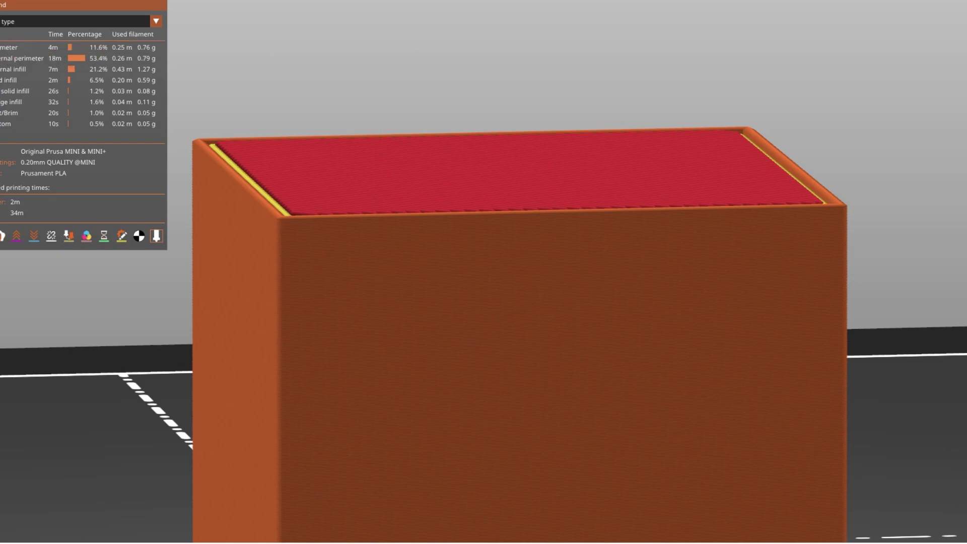
Step: Lower the preview's top layer to expose the gyroid infill
{"action": "key", "text": "Down"}
{"action": "key", "text": "Down"}
{"action": "key", "text": "Down"}
{"action": "key", "text": "Down"}
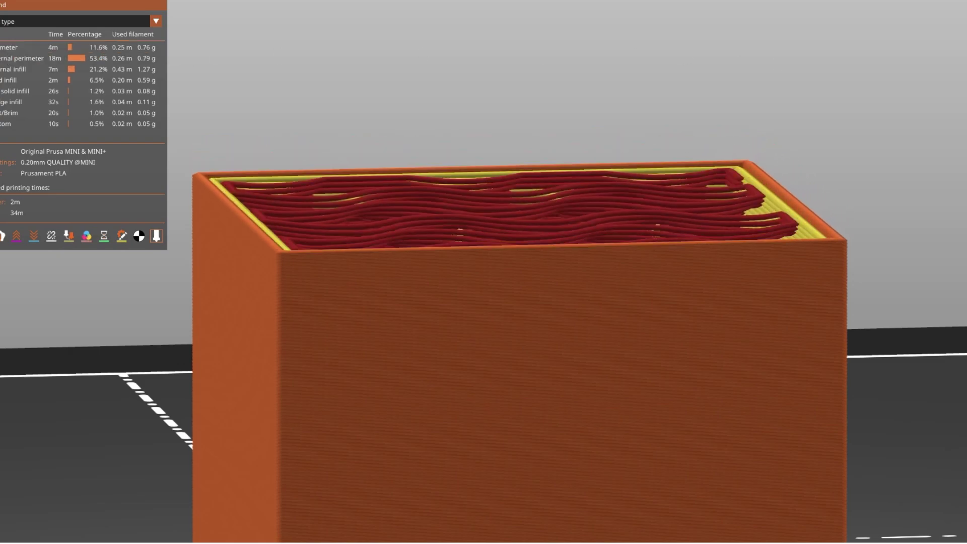
{"action": "key", "text": "Down"}
{"action": "key", "text": "Down"}
{"action": "key", "text": "Down"}
{"action": "key", "text": "Down"}
{"action": "key", "text": "Down"}
{"action": "key", "text": "Down"}
{"action": "key", "text": "Down"}
{"action": "key", "text": "Down"}
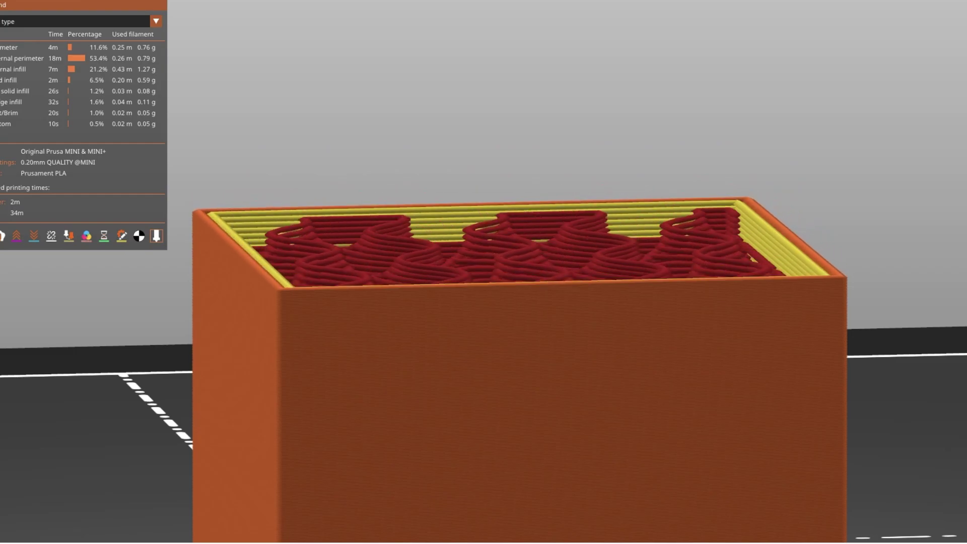
{"action": "key", "text": "Down"}
{"action": "key", "text": "Down"}
{"action": "key", "text": "Down"}
{"action": "key", "text": "Down"}
{"action": "key", "text": "Down"}
{"action": "key", "text": "Down"}
{"action": "key", "text": "Down"}
{"action": "key", "text": "Down"}
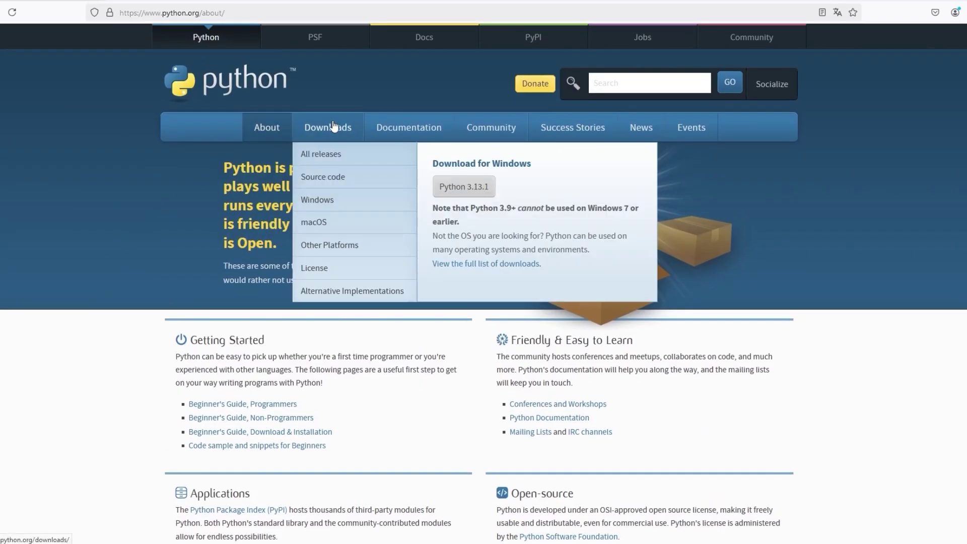
Step: Check Python downloads, locate Python with 'where python', and open Smoothifiactor.py on GitHub
{"action": "left_click", "coordinate": [333, 127]}
{"action": "scroll", "coordinate": [182, 239], "scroll_direction": "down", "scroll_amount": 5}
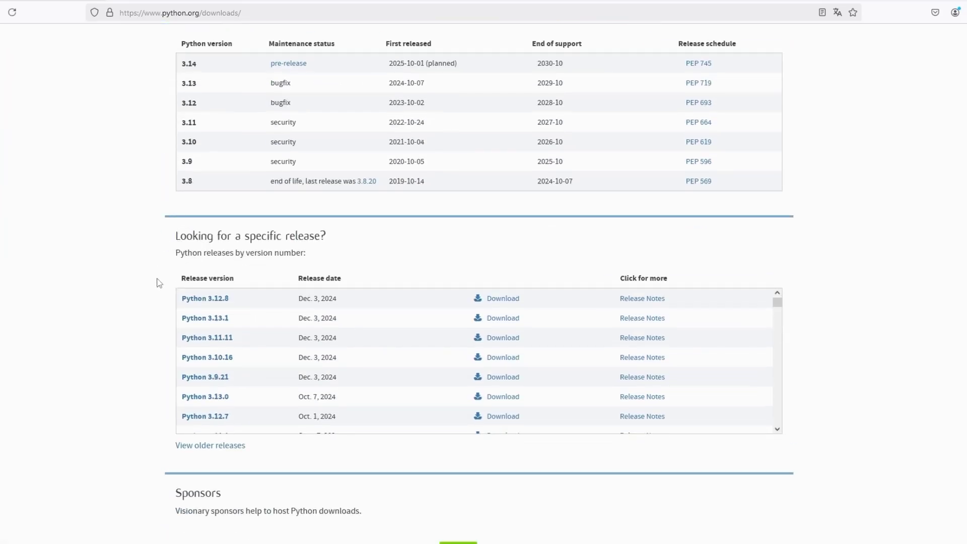
{"action": "left_click_drag", "start_coordinate": [156, 281], "coordinate": [783, 458]}
{"action": "type", "text": "where"}
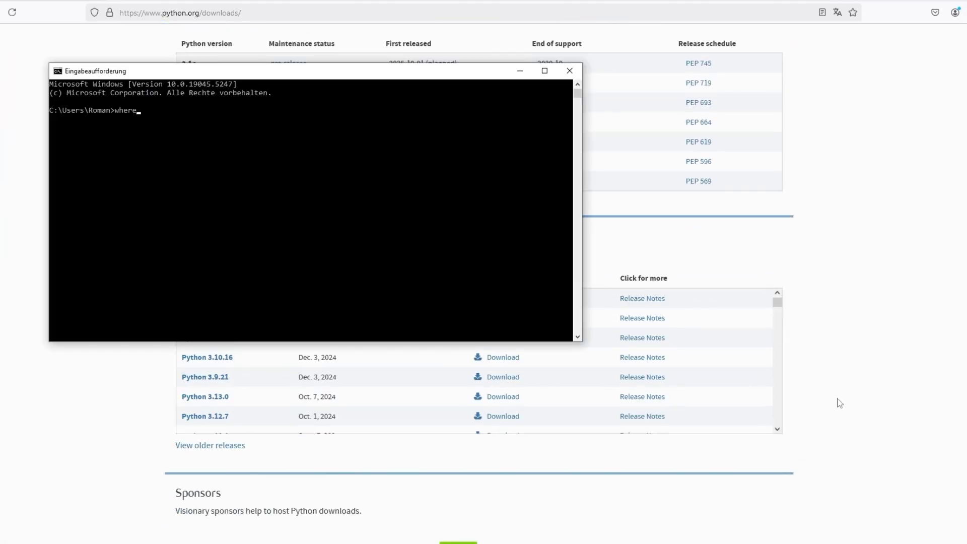
{"action": "type", "text": " python"}
{"action": "key", "text": "Return"}
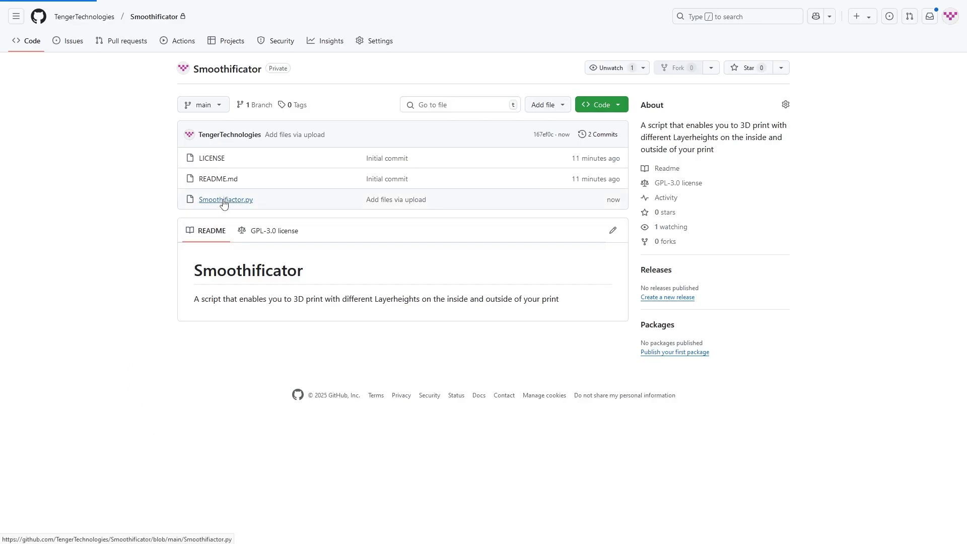
{"action": "left_click", "coordinate": [223, 200]}
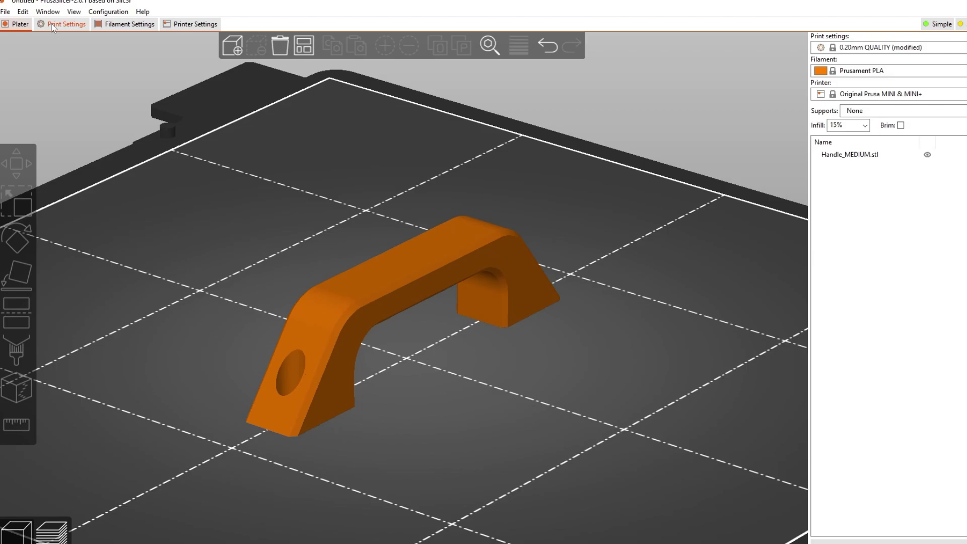
Step: Append '-outerLayerHeight 0.1' to the Output options post-processing script line
{"action": "left_click", "coordinate": [68, 23]}
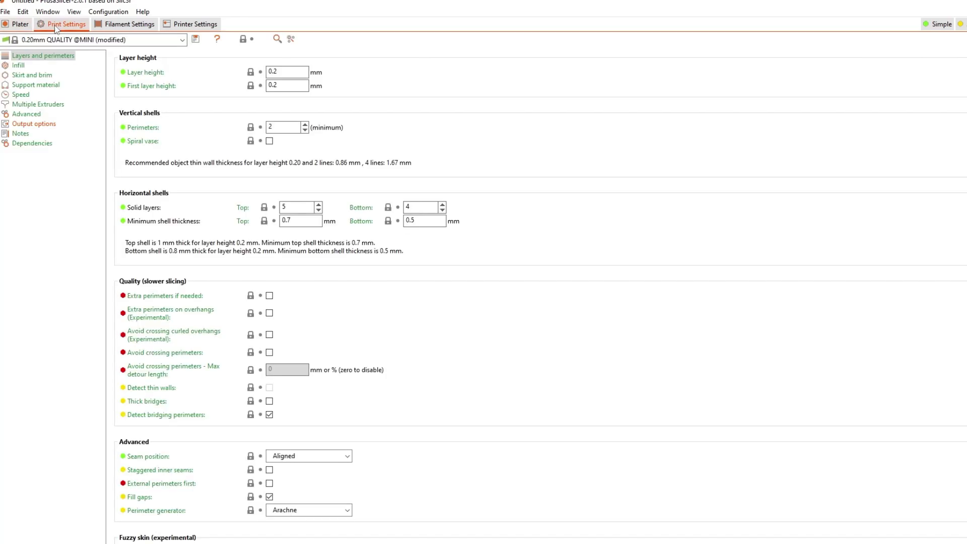
{"action": "left_click", "coordinate": [34, 124]}
{"action": "left_click_drag", "start_coordinate": [123, 280], "coordinate": [367, 282]}
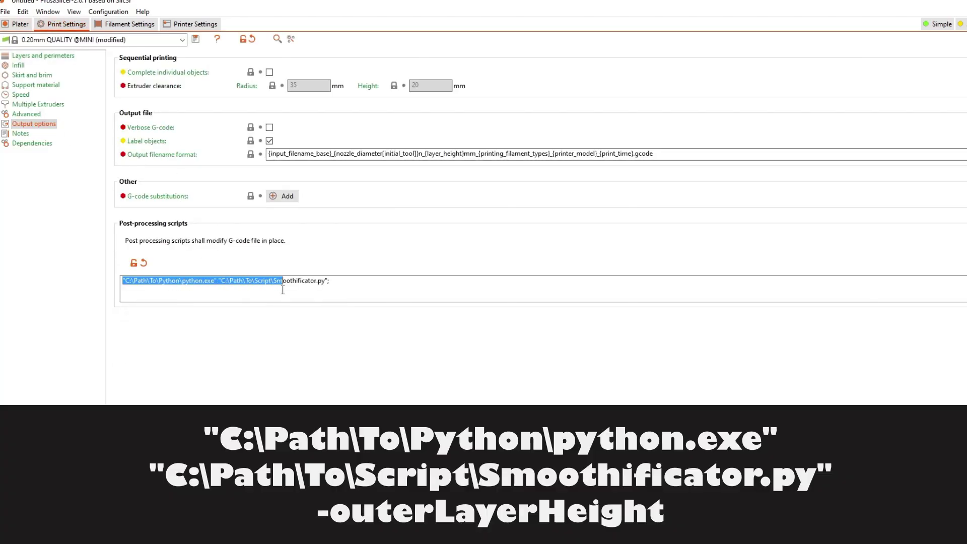
{"action": "left_click", "coordinate": [367, 282]}
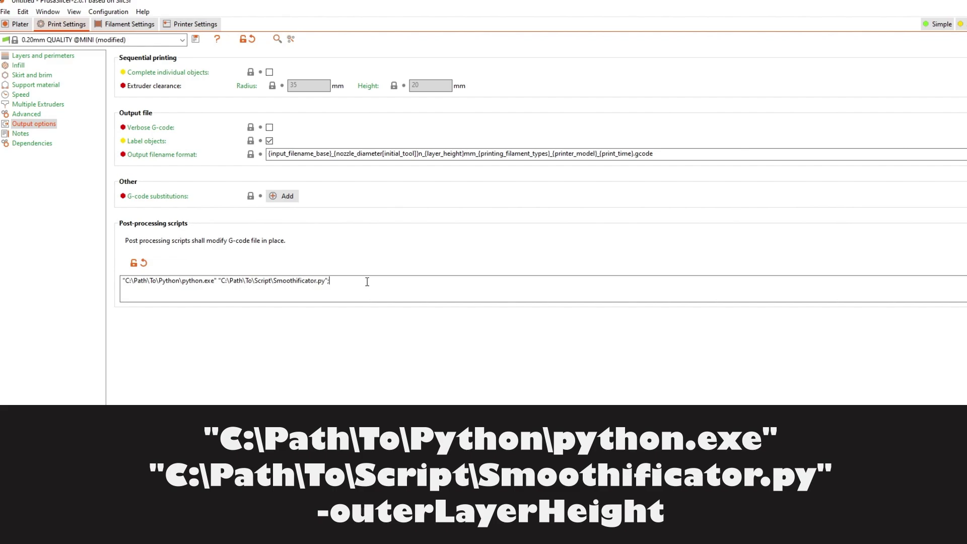
{"action": "type", "text": "-"}
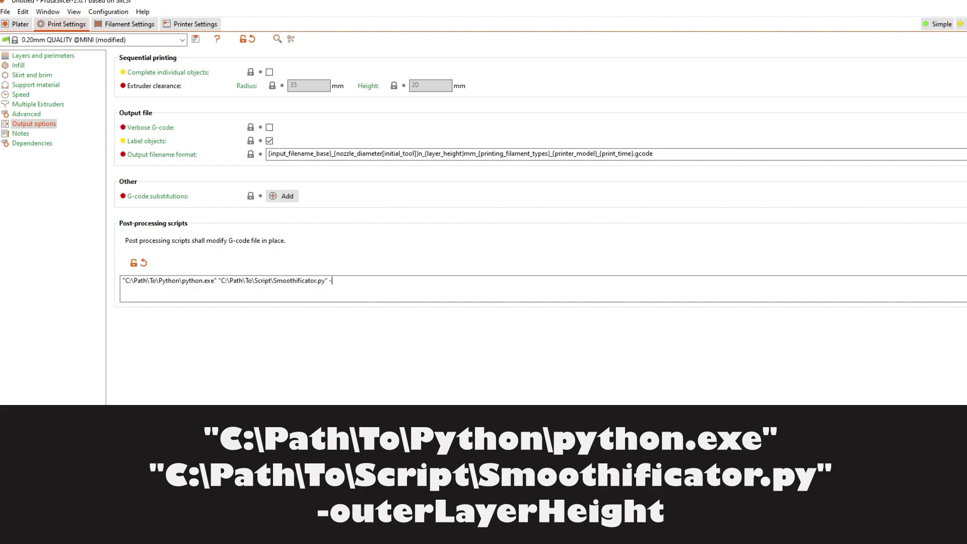
{"action": "type", "text": "outerLay"}
{"action": "type", "text": "erHeight"}
{"action": "type", "text": " 0.1"}
{"action": "left_click", "coordinate": [50, 58]}
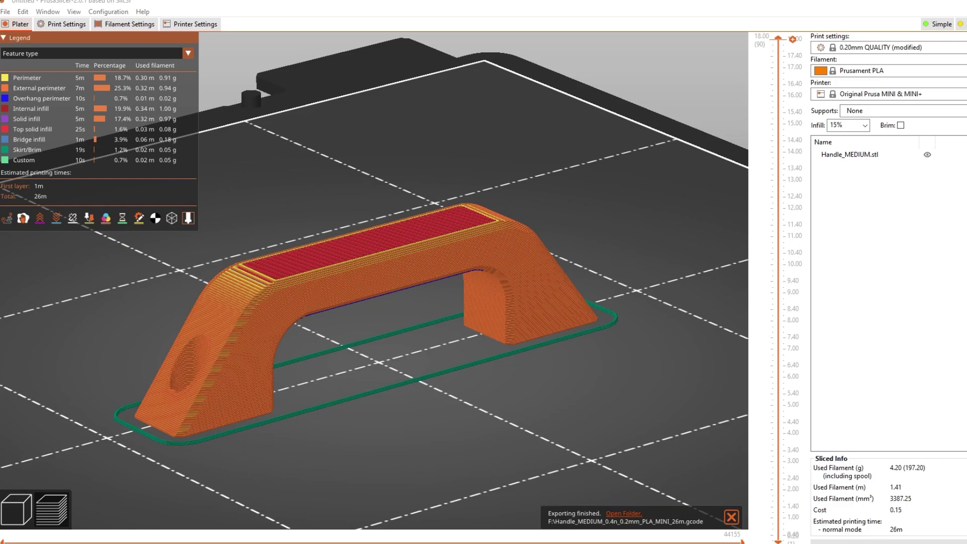
Step: Load the exported handle G-code into the G-code Viewer and orbit around it
{"action": "left_click_drag", "start_coordinate": [362, 332], "coordinate": [540, 362]}
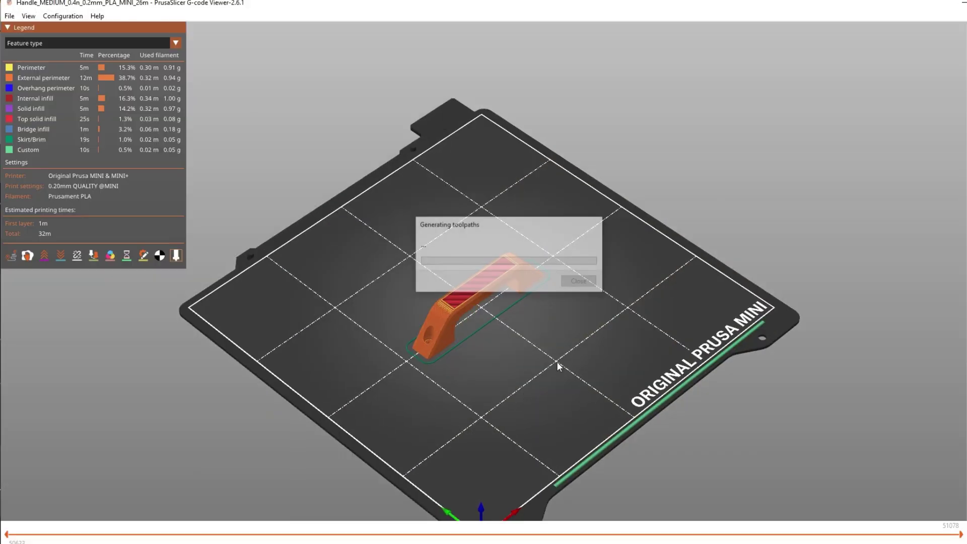
{"action": "scroll", "coordinate": [557, 367], "scroll_direction": "up", "scroll_amount": 3}
{"action": "scroll", "coordinate": [511, 331], "scroll_direction": "up", "scroll_amount": 3}
{"action": "scroll", "coordinate": [531, 415], "scroll_direction": "down", "scroll_amount": 3}
{"action": "left_click_drag", "start_coordinate": [596, 370], "coordinate": [567, 335]}
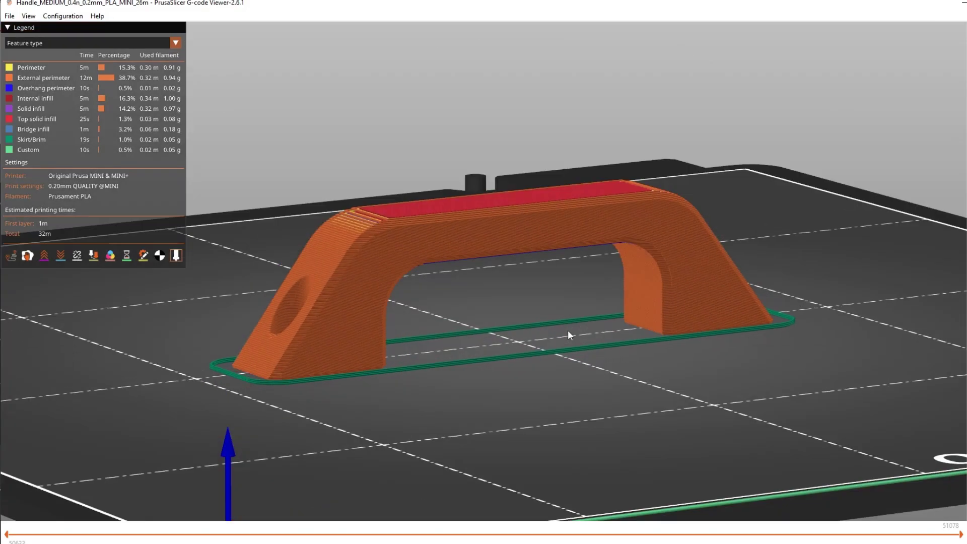
{"action": "scroll", "coordinate": [568, 334], "scroll_direction": "up", "scroll_amount": 2}
{"action": "scroll", "coordinate": [492, 289], "scroll_direction": "up", "scroll_amount": 5}
{"action": "left_click_drag", "start_coordinate": [445, 304], "coordinate": [448, 361]}
{"action": "scroll", "coordinate": [447, 361], "scroll_direction": "down", "scroll_amount": 2}
{"action": "scroll", "coordinate": [448, 361], "scroll_direction": "up", "scroll_amount": 2}
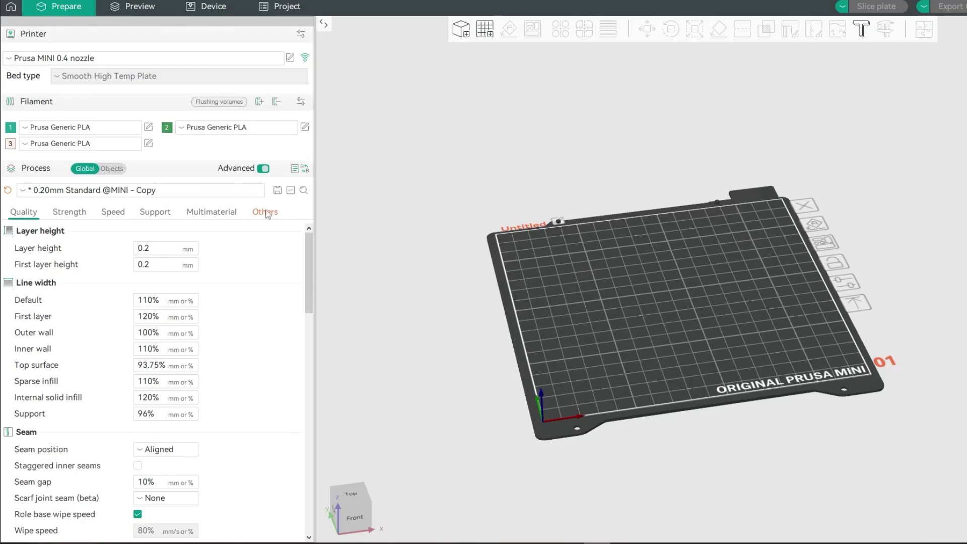
Step: Select the whole post-processing script entry in OrcaSlicer's Process Others settings
{"action": "left_click", "coordinate": [264, 211]}
{"action": "mouse_move", "coordinate": [310, 263]}
{"action": "left_mouse_down"}
{"action": "mouse_move", "coordinate": [300, 432]}
{"action": "mouse_move", "coordinate": [300, 421]}
{"action": "left_mouse_up"}
{"action": "left_click", "coordinate": [71, 356]}
{"action": "key", "text": "ctrl+a"}
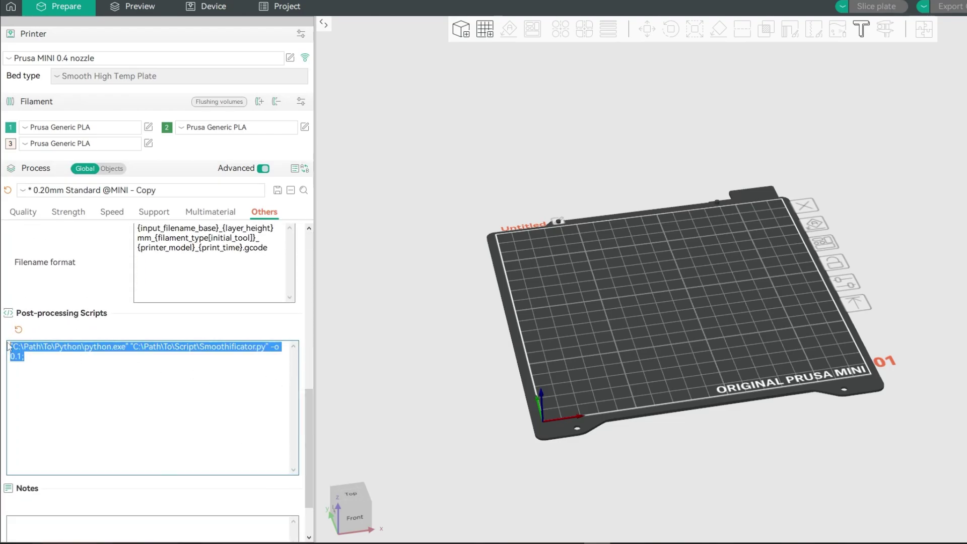